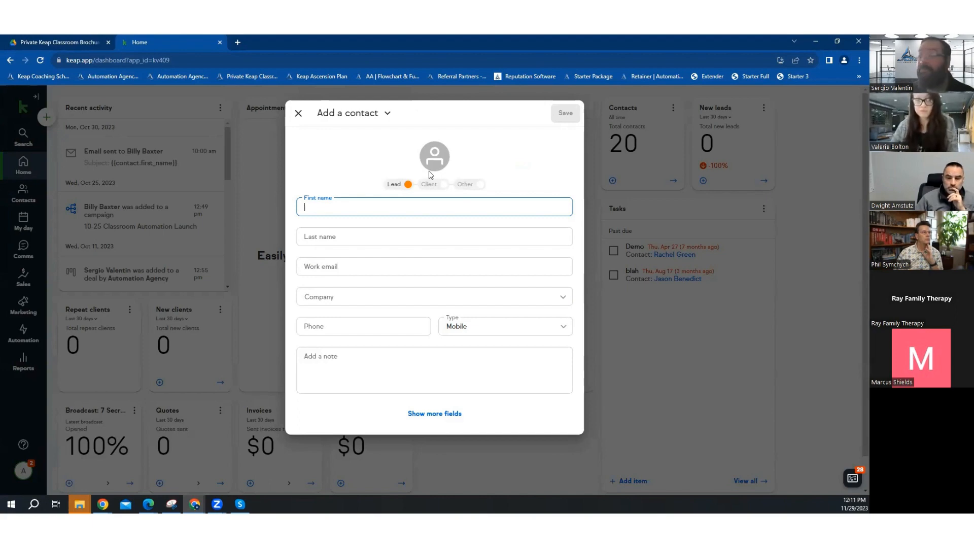
# Switch the new-contact dialog to the Update Form internal form and try its Next Steps options 1, 2 and 3
pyautogui.click(388, 113)
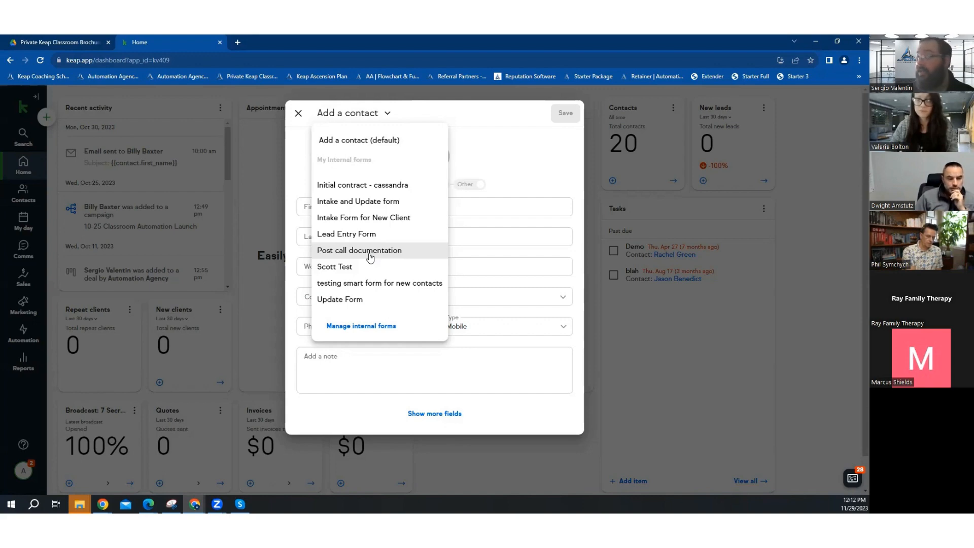
pyautogui.click(355, 299)
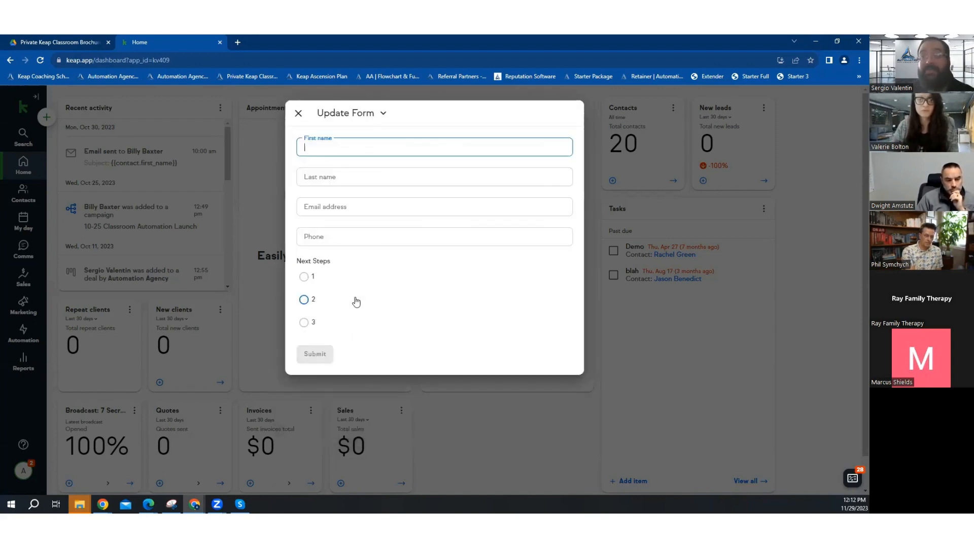
pyautogui.click(304, 277)
pyautogui.click(304, 300)
pyautogui.click(304, 322)
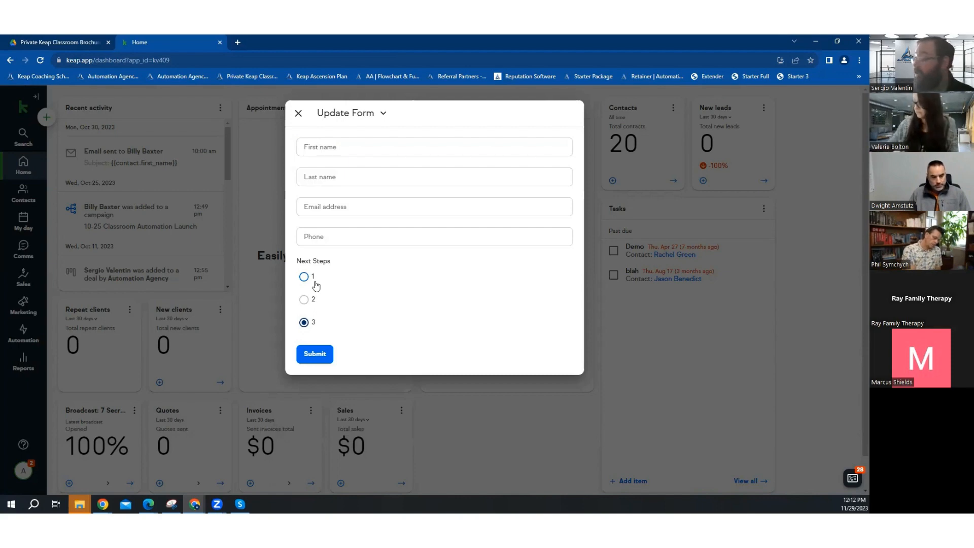
# View the Lead Entry Form internal form, and leave it while discarding the changes
pyautogui.click(368, 122)
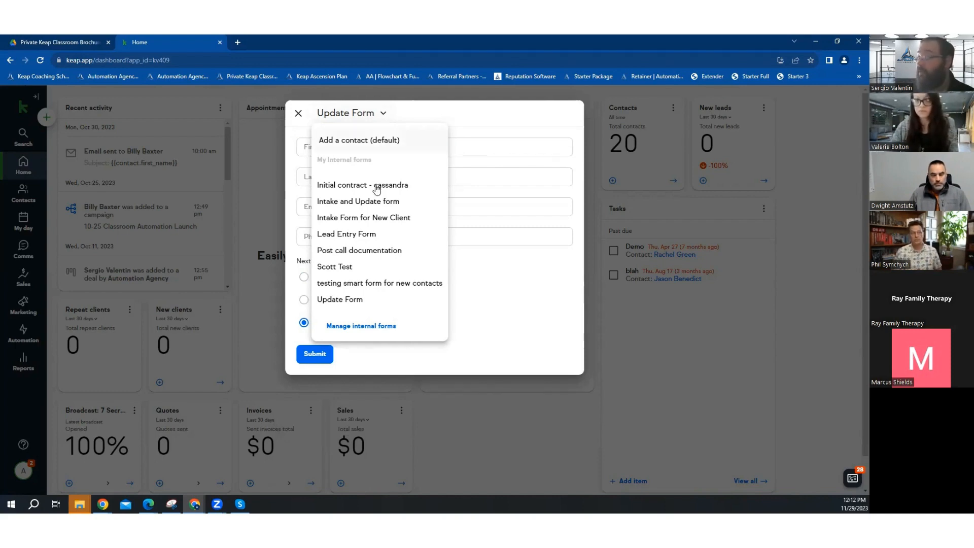
pyautogui.click(370, 234)
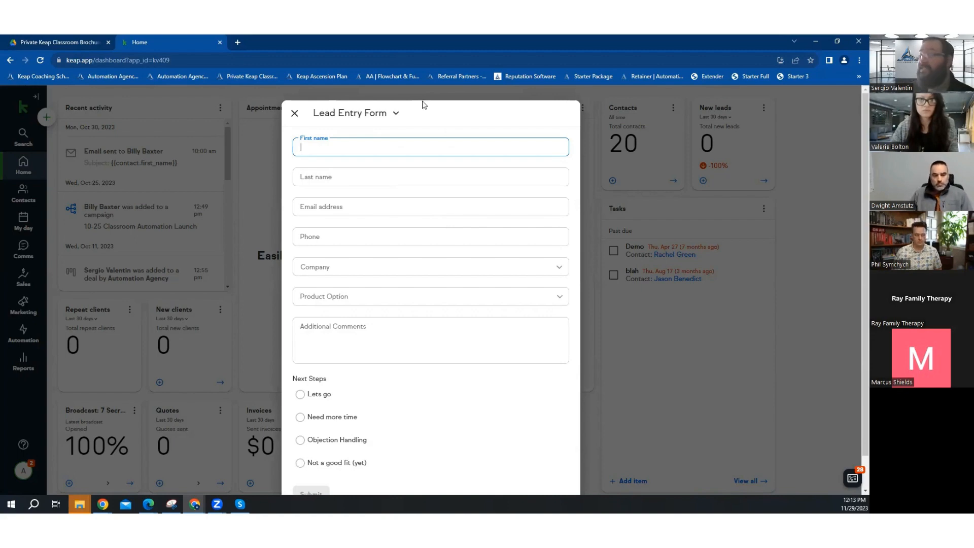
pyautogui.click(303, 116)
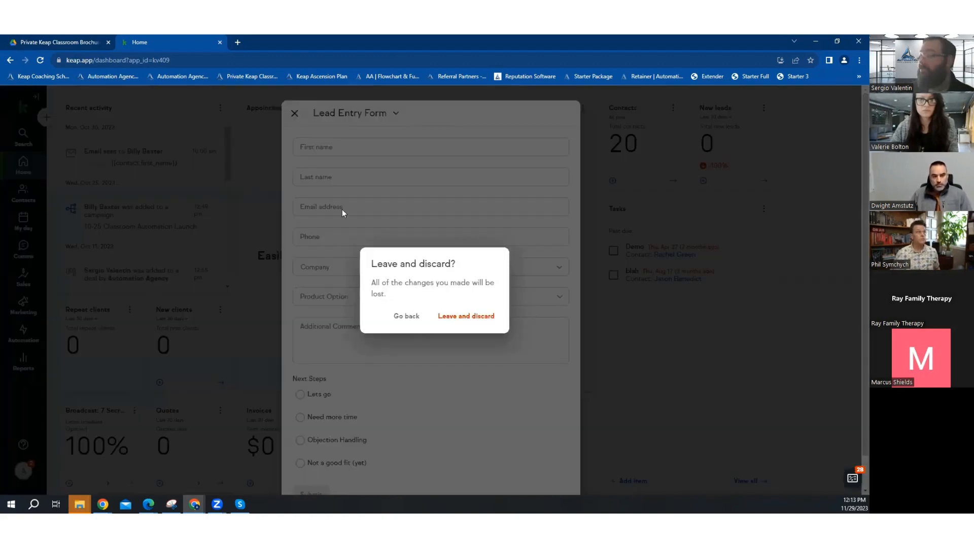
pyautogui.click(463, 317)
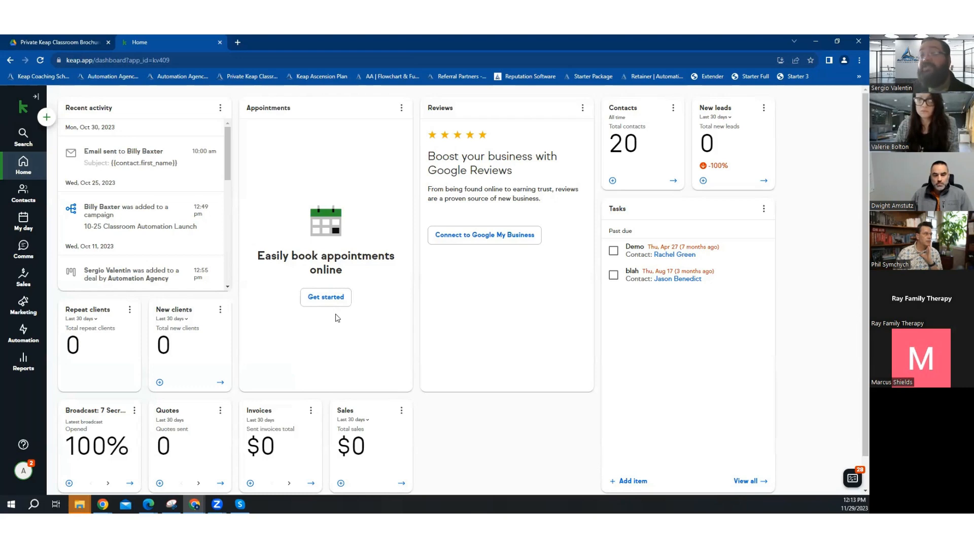
# Open the marketing forms list and start creating a new form
pyautogui.click(30, 308)
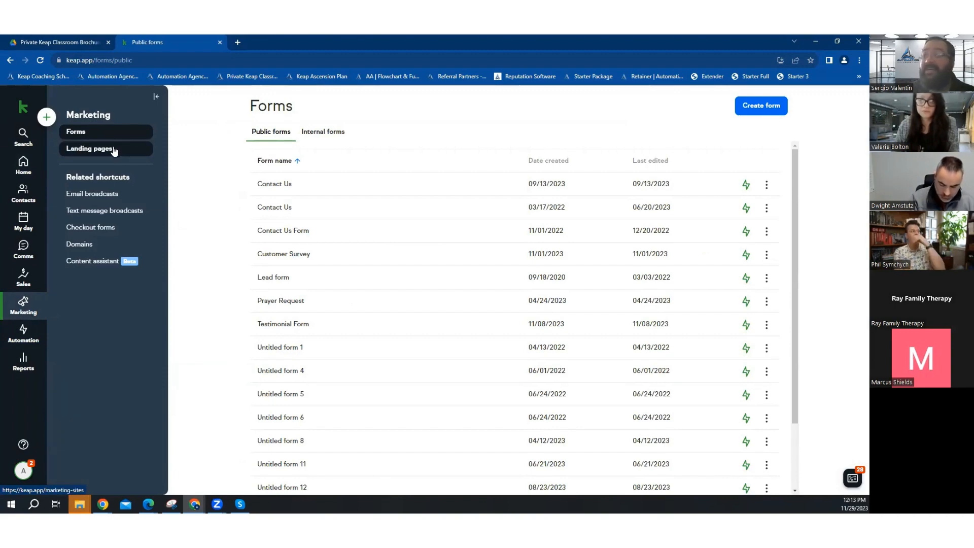
pyautogui.tripleClick(134, 177)
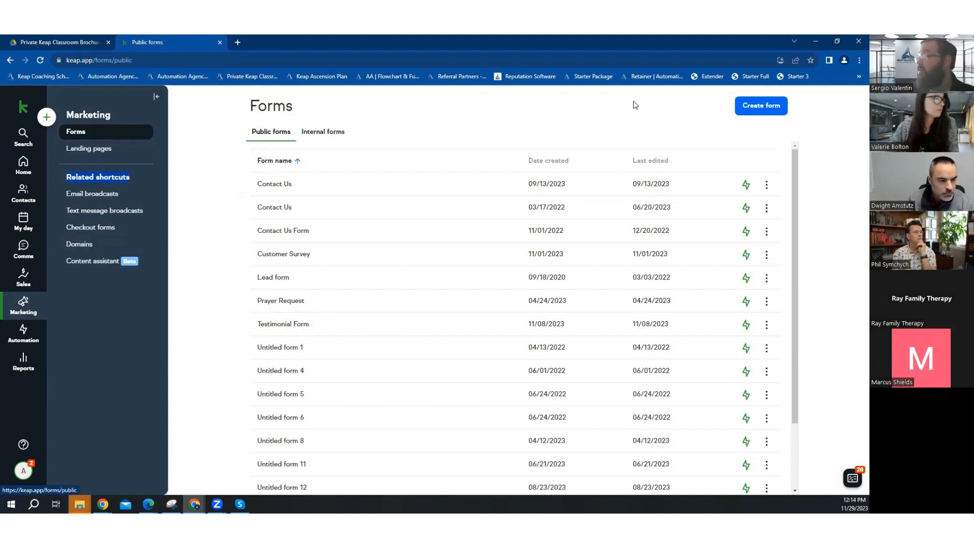
pyautogui.click(750, 117)
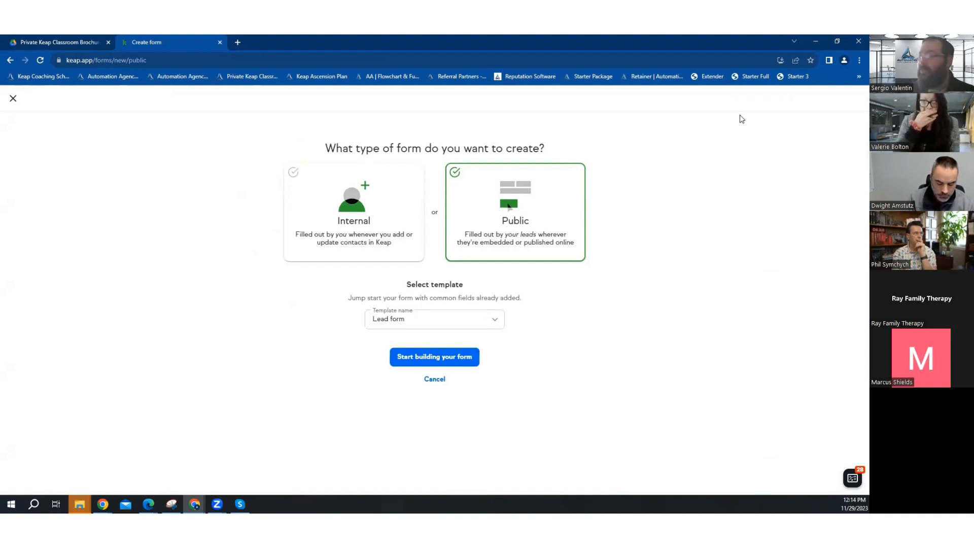
# Choose the Public form type with the Lead form template and start building the form
pyautogui.click(408, 186)
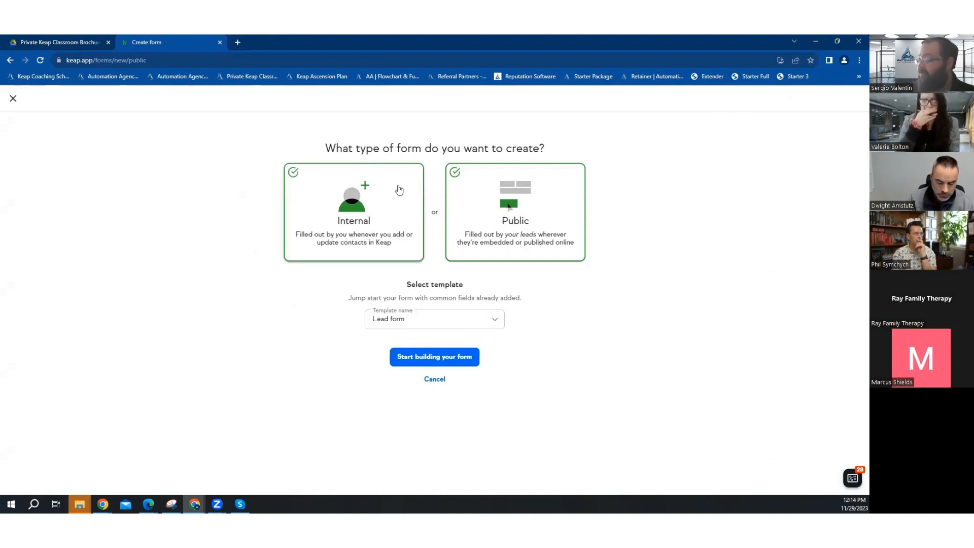
pyautogui.click(526, 200)
pyautogui.click(371, 197)
pyautogui.click(505, 203)
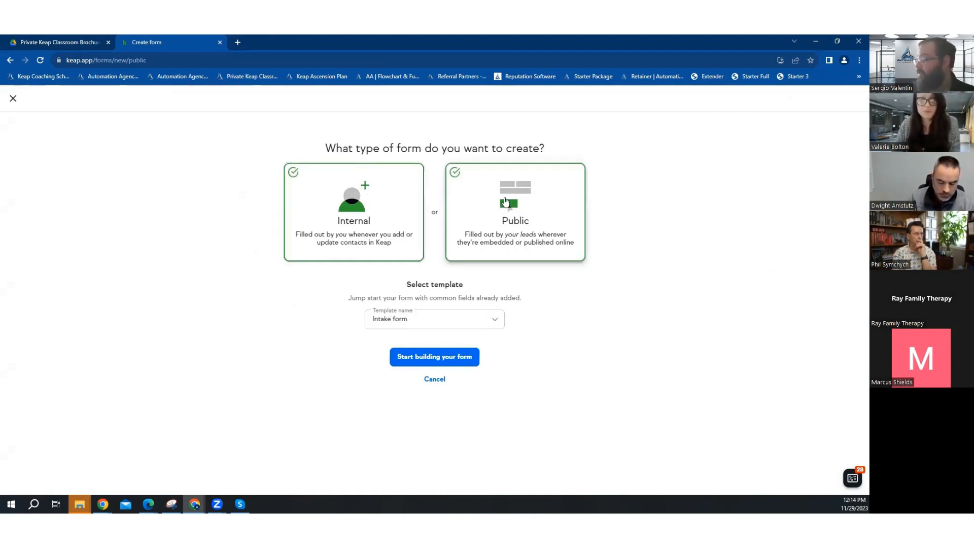
pyautogui.click(496, 319)
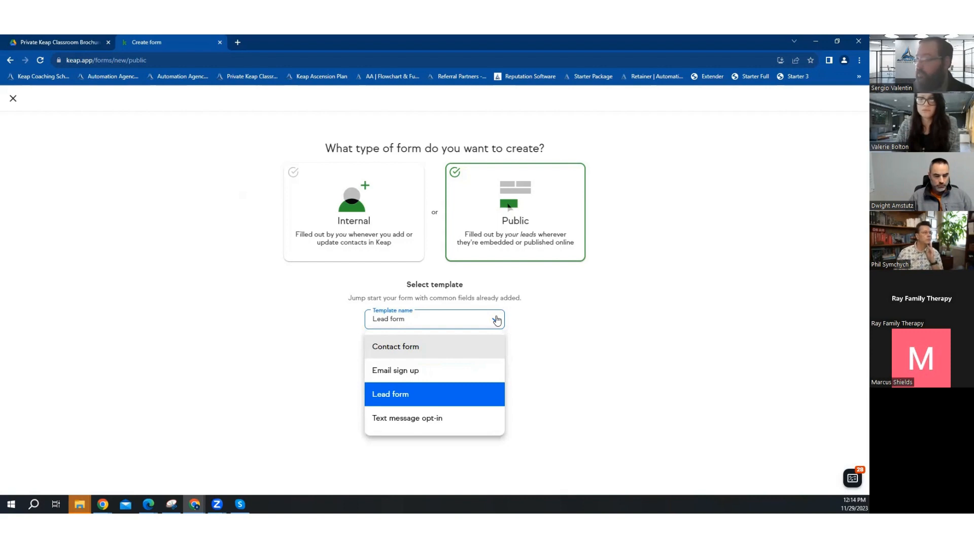
pyautogui.click(444, 393)
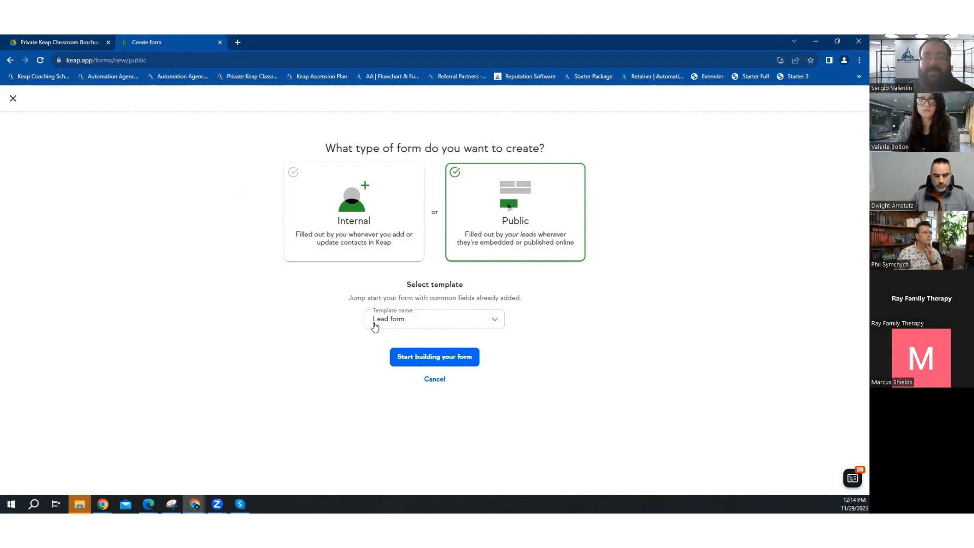
pyautogui.click(401, 354)
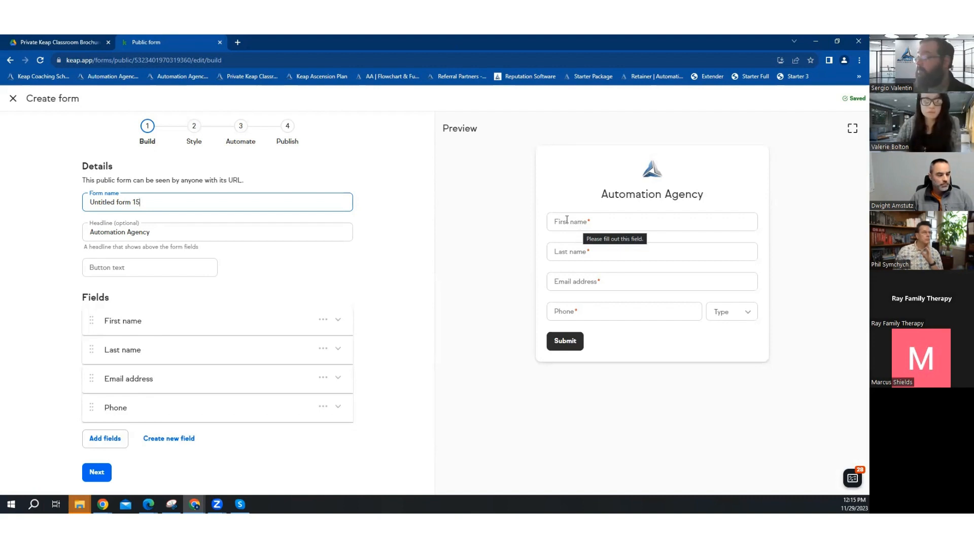
# Name the new public form "Newsletter"
pyautogui.moveTo(149, 200); pyautogui.dragTo(88, 200)
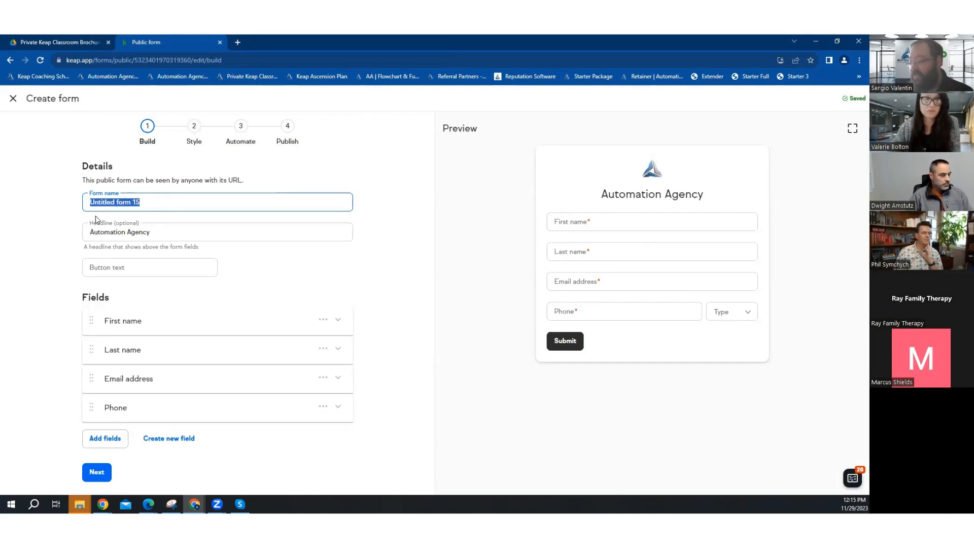
pyautogui.write('Contact Us')
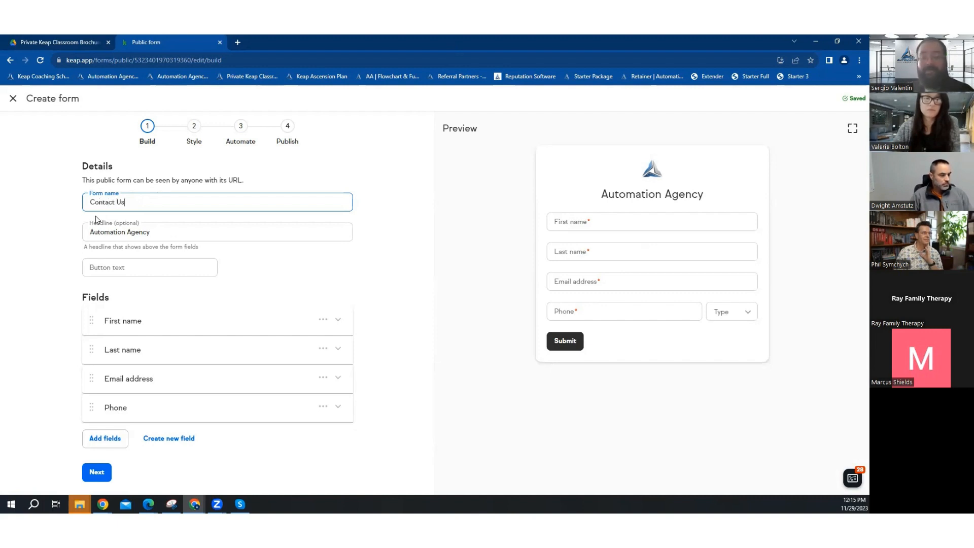
pyautogui.press('BackSpace')
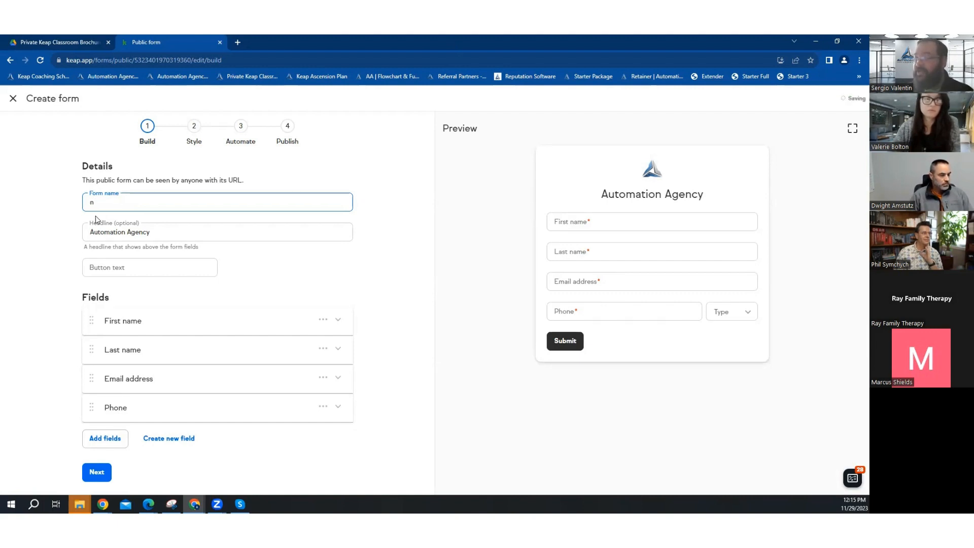
pyautogui.write('ewsletter')
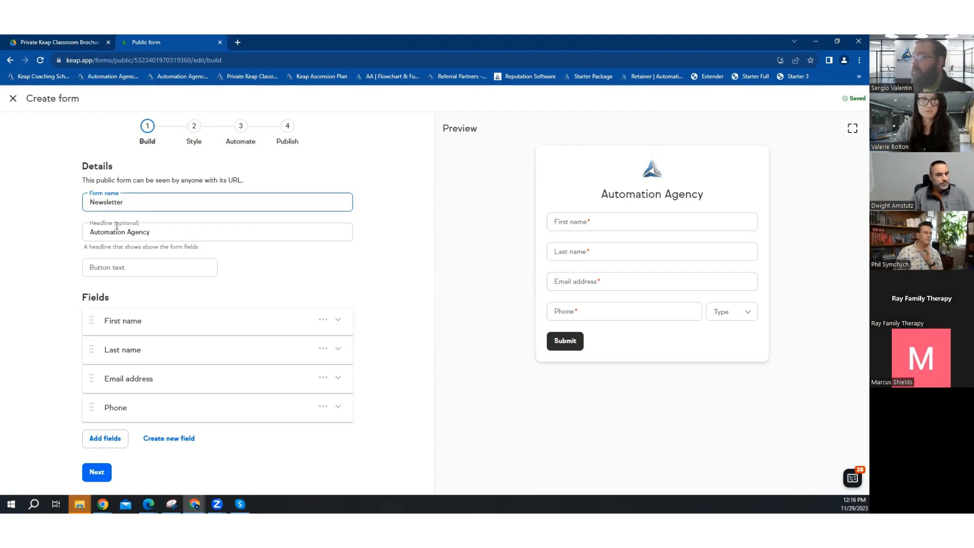
# Try "Start my Journey" as the form's button text and clear the text again
pyautogui.click(152, 233)
pyautogui.hotkey('ctrl', 'a')
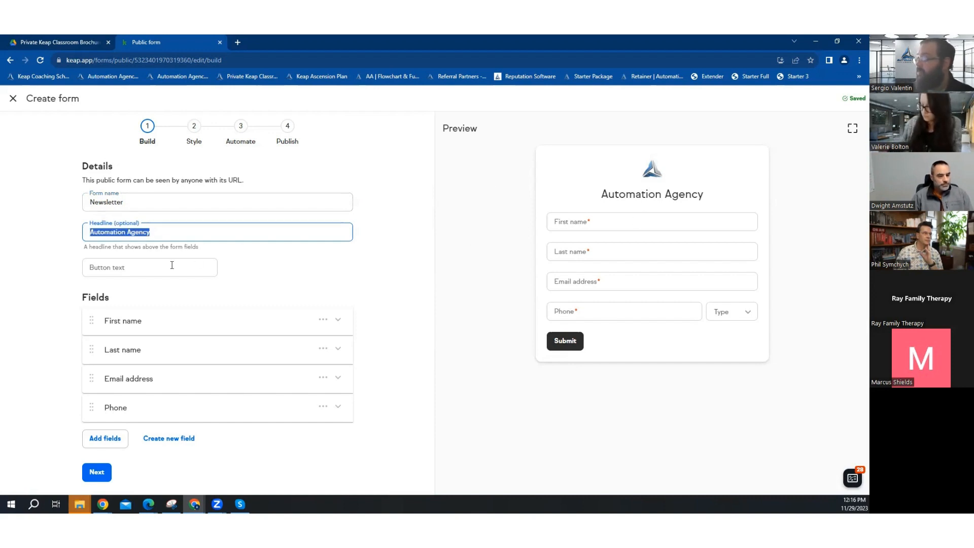
pyautogui.press('Tab')
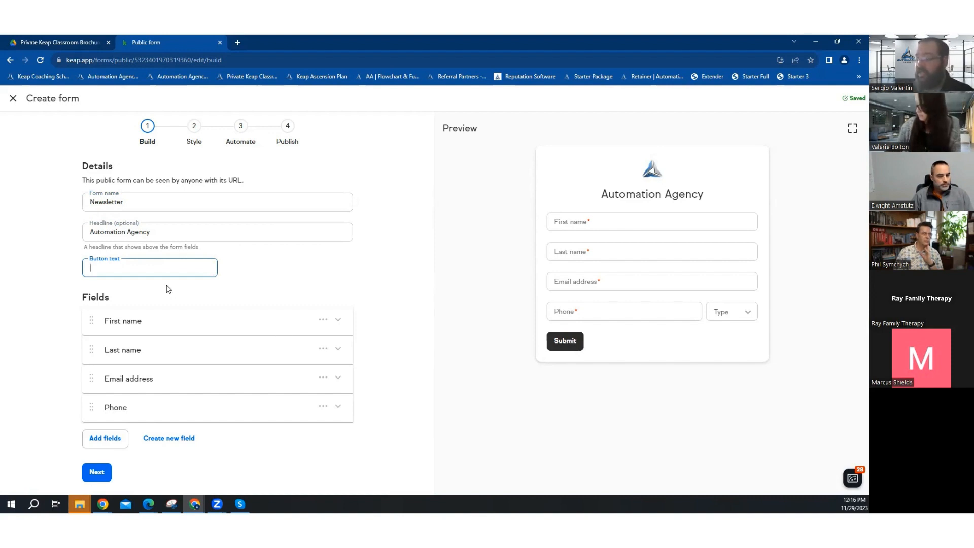
pyautogui.write('Start my Ho')
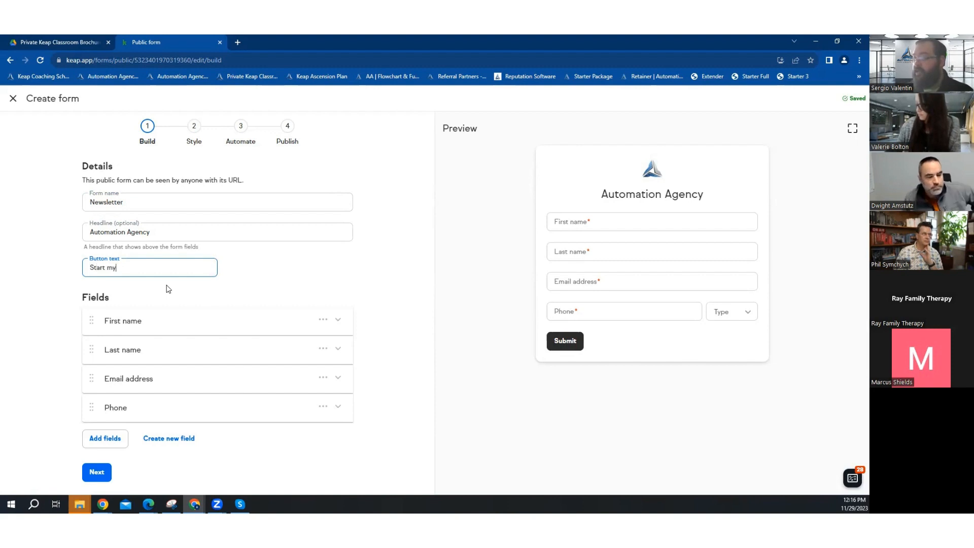
pyautogui.press('BackSpace')
pyautogui.press('BackSpace')
pyautogui.write('Journey')
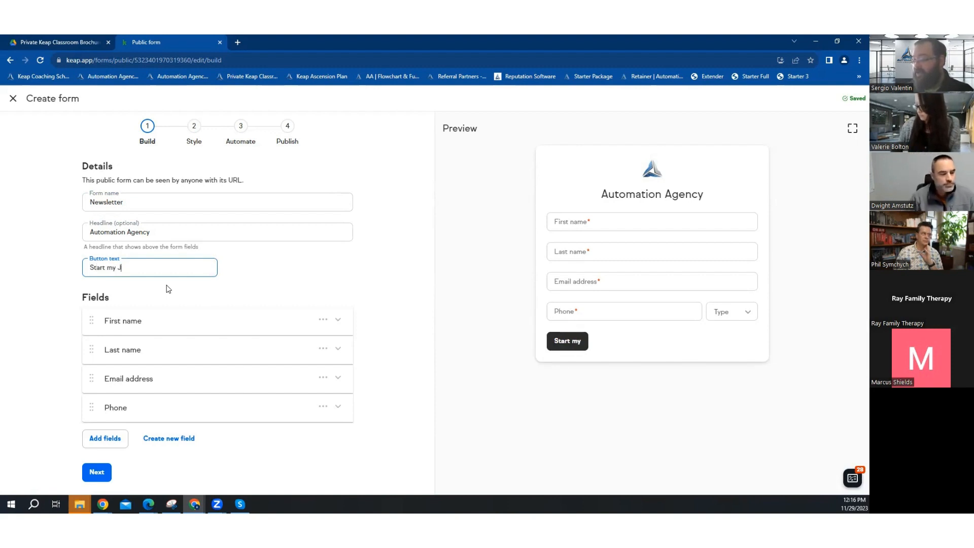
pyautogui.press('BackSpace')
pyautogui.press('BackSpace')
pyautogui.press('BackSpace')
pyautogui.press('BackSpace')
pyautogui.press('BackSpace')
pyautogui.press('BackSpace')
pyautogui.press('BackSpace')
pyautogui.press('BackSpace')
pyautogui.press('BackSpace')
pyautogui.press('BackSpace')
pyautogui.press('BackSpace')
pyautogui.press('BackSpace')
pyautogui.press('BackSpace')
pyautogui.press('BackSpace')
pyautogui.press('BackSpace')
pyautogui.press('BackSpace')
pyautogui.press('BackSpace')
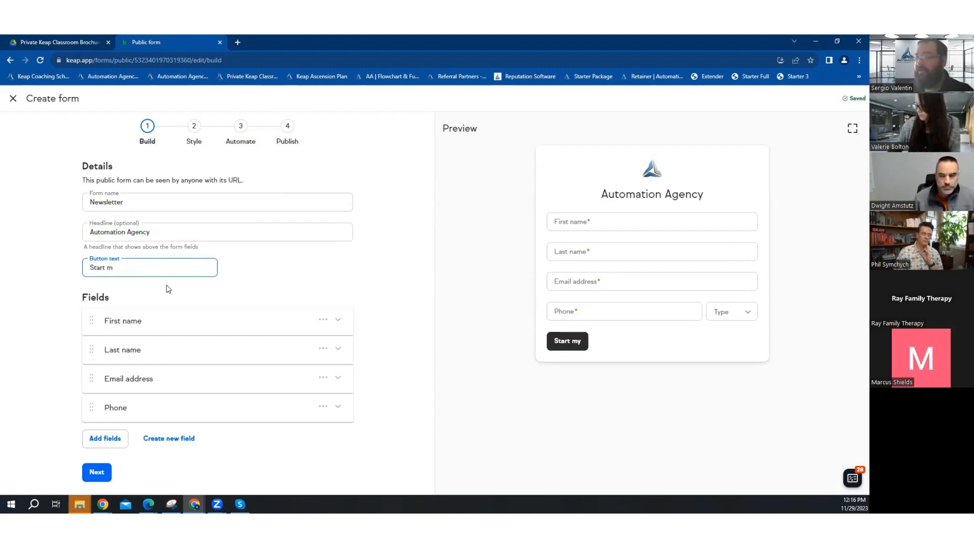
pyautogui.write('Lewt m')
pyautogui.press('BackSpace')
pyautogui.press('BackSpace')
pyautogui.press('BackSpace')
pyautogui.press('BackSpace')
pyautogui.press('BackSpace')
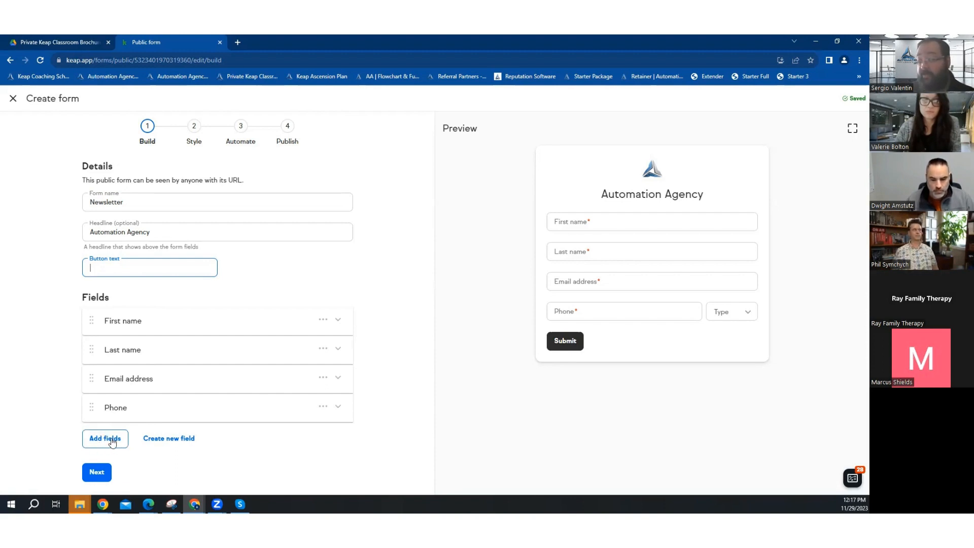
# Browse the field types for a new custom contact field, pick Currency, and abandon the field without creating it
pyautogui.click(182, 445)
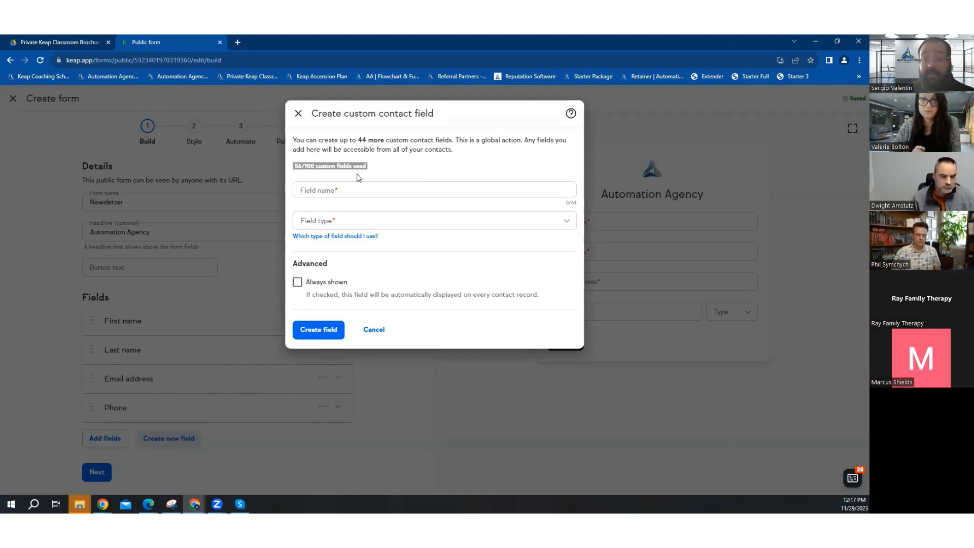
pyautogui.moveTo(313, 165)
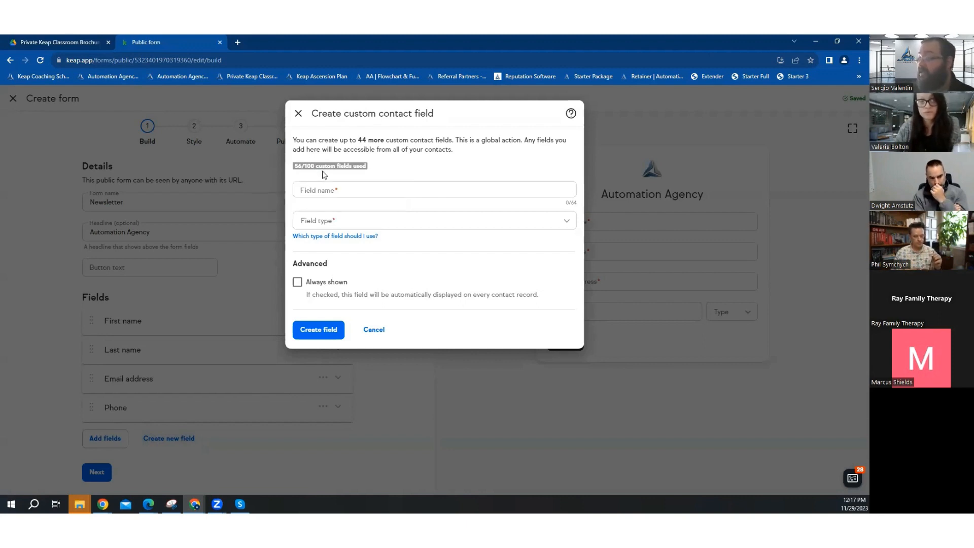
pyautogui.click(331, 187)
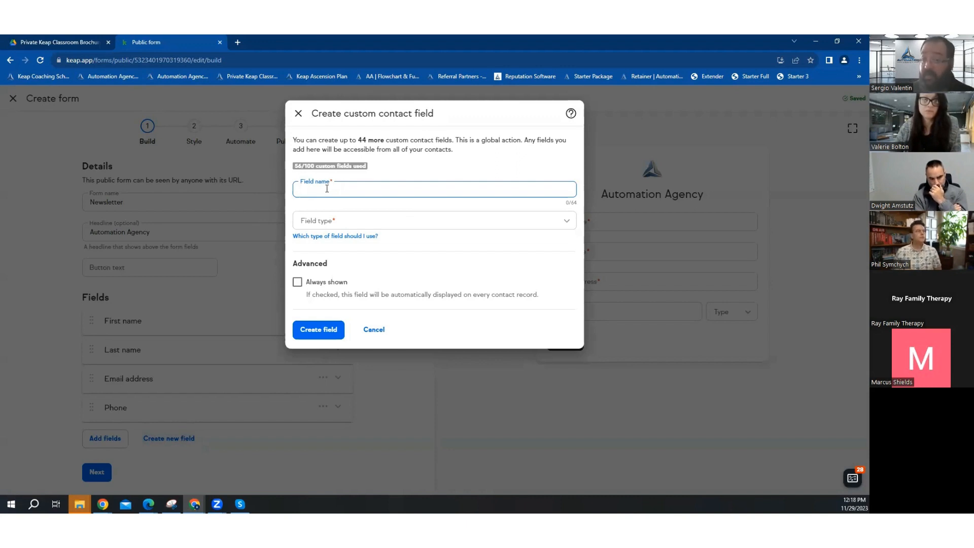
pyautogui.click(324, 221)
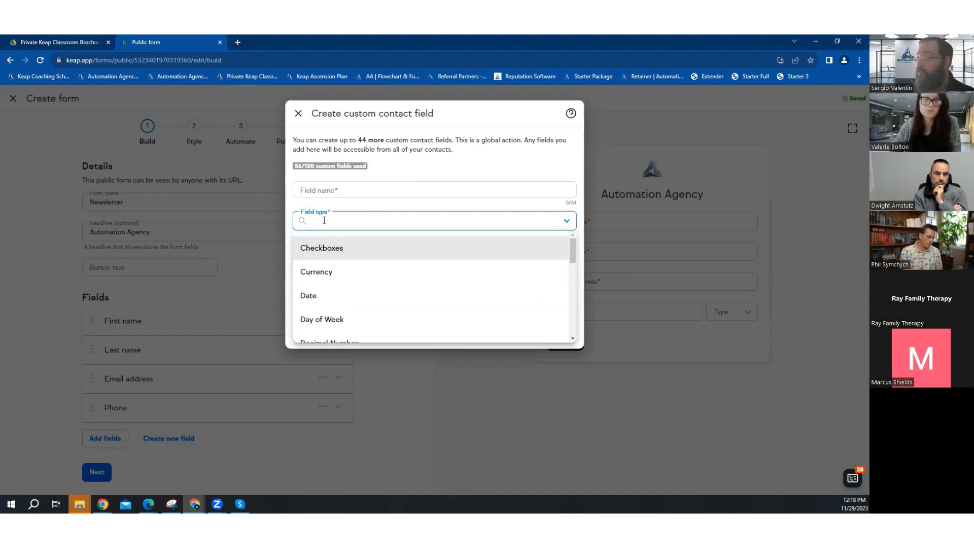
pyautogui.scroll(-5, 327, 269)
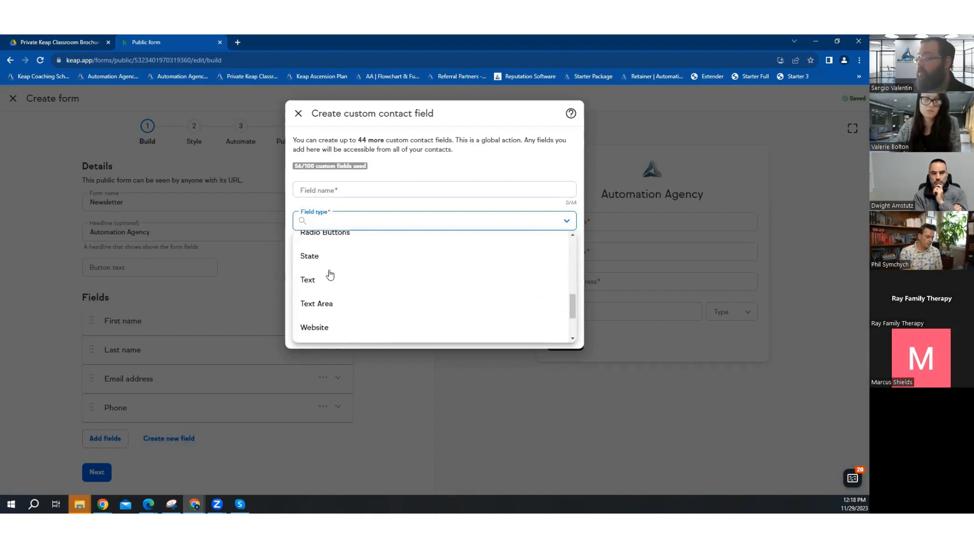
pyautogui.scroll(-3, 327, 266)
pyautogui.scroll(2, 327, 262)
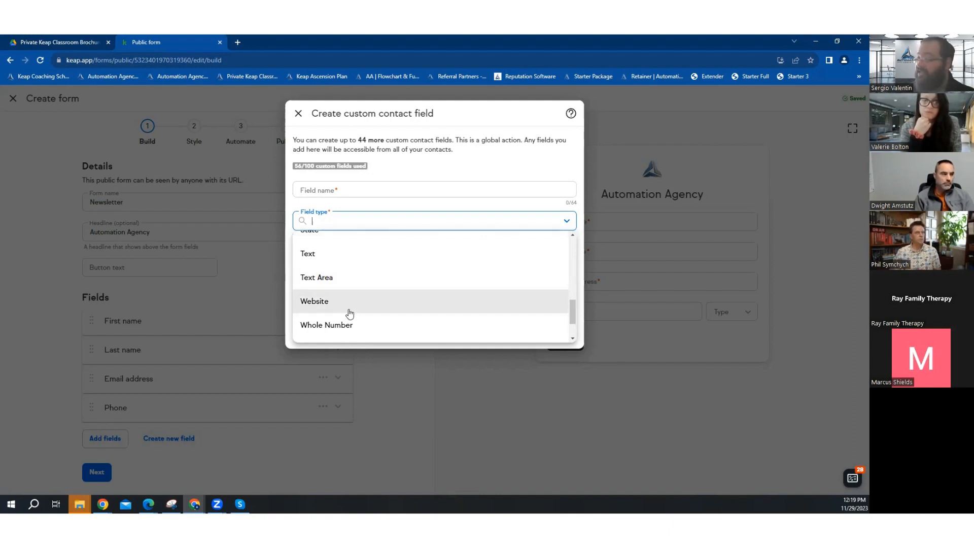
pyautogui.scroll(8, 350, 313)
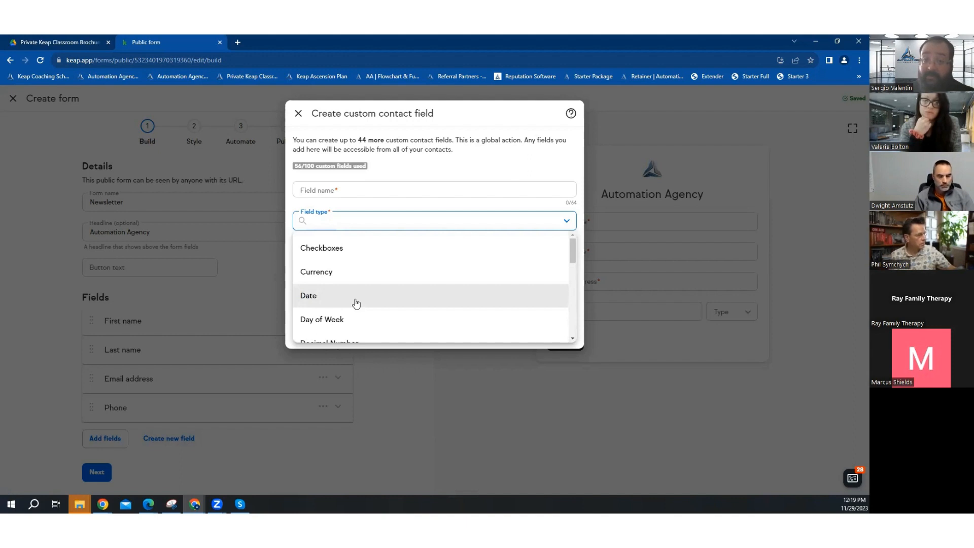
pyautogui.click(348, 274)
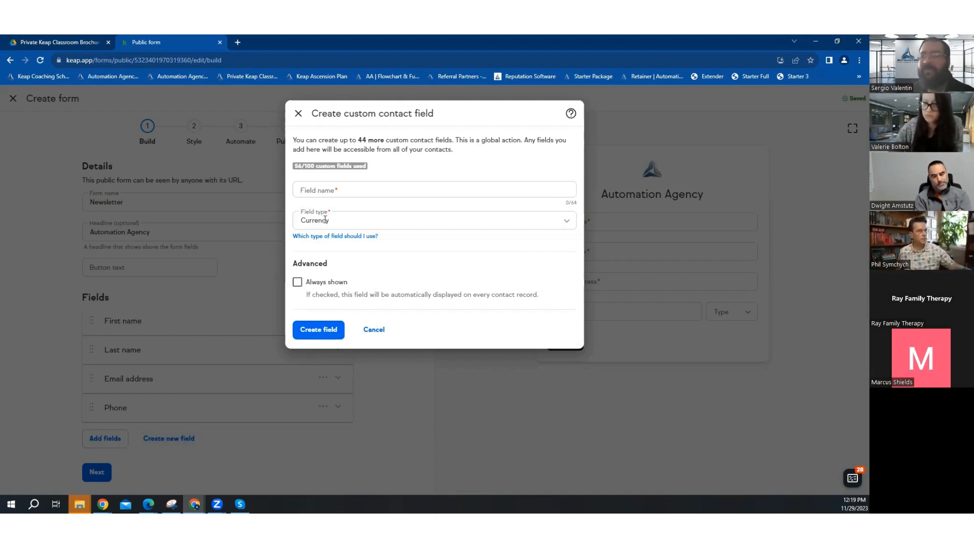
pyautogui.click(299, 113)
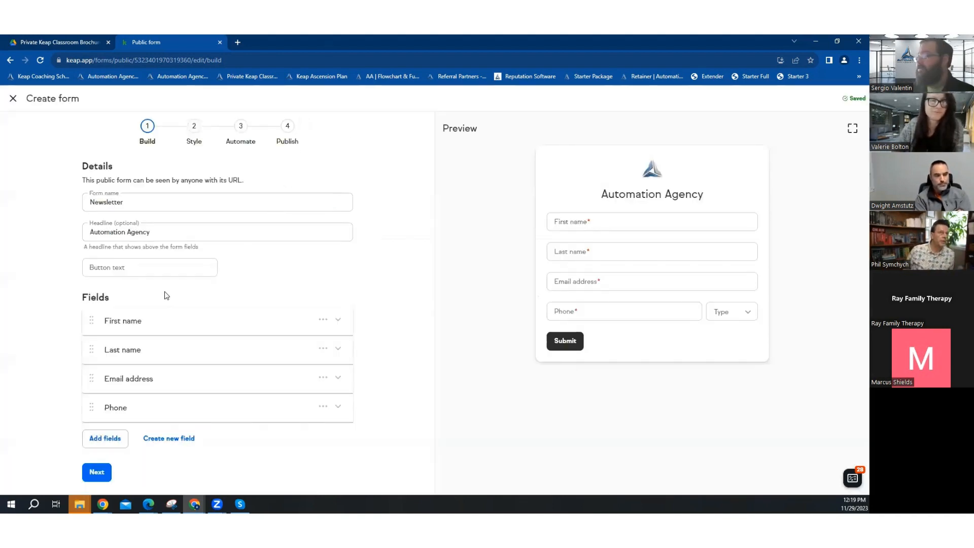
# Add the internal Add Note field to the Newsletter form below Phone and continue to the Style stage
pyautogui.click(106, 437)
pyautogui.click(180, 439)
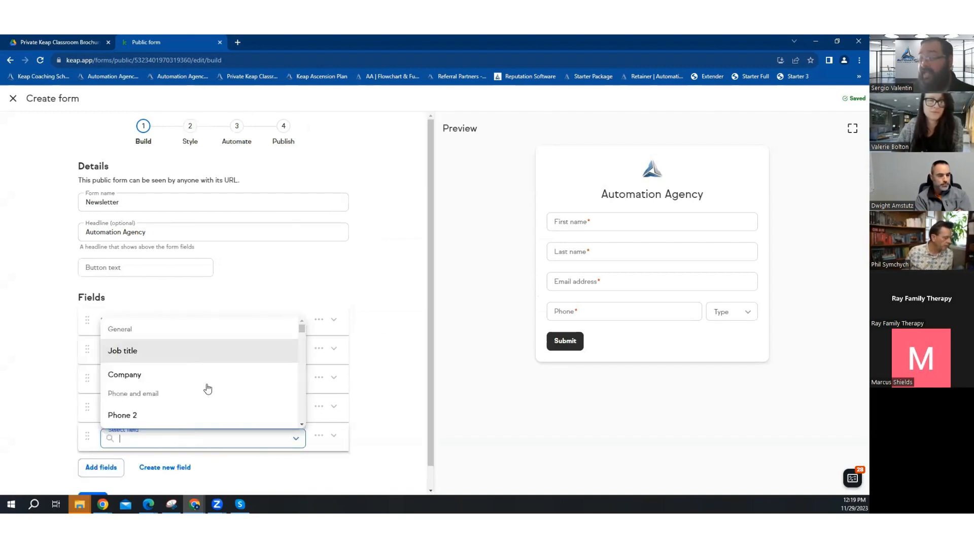
pyautogui.scroll(-5, 206, 389)
pyautogui.scroll(-3, 207, 389)
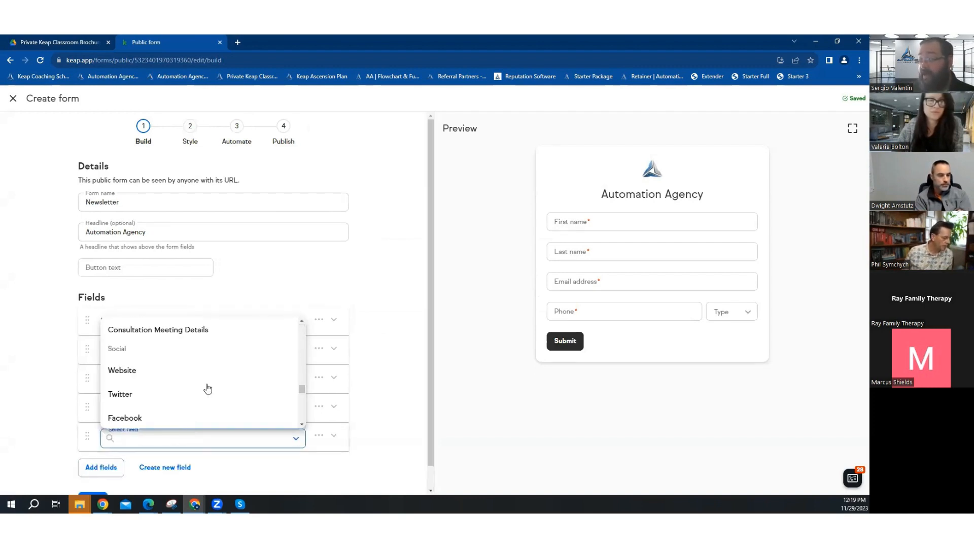
pyautogui.scroll(-4, 208, 389)
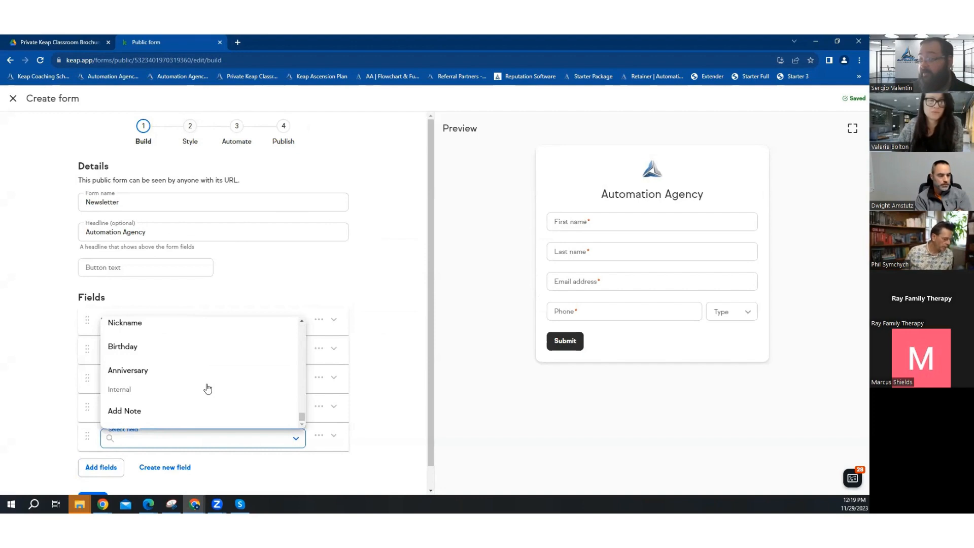
pyautogui.click(135, 411)
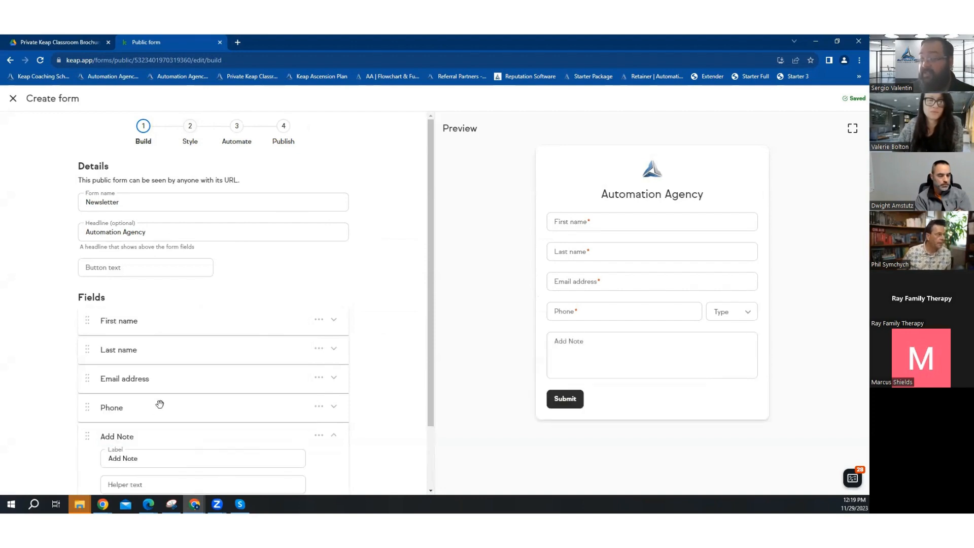
pyautogui.scroll(-2, 161, 403)
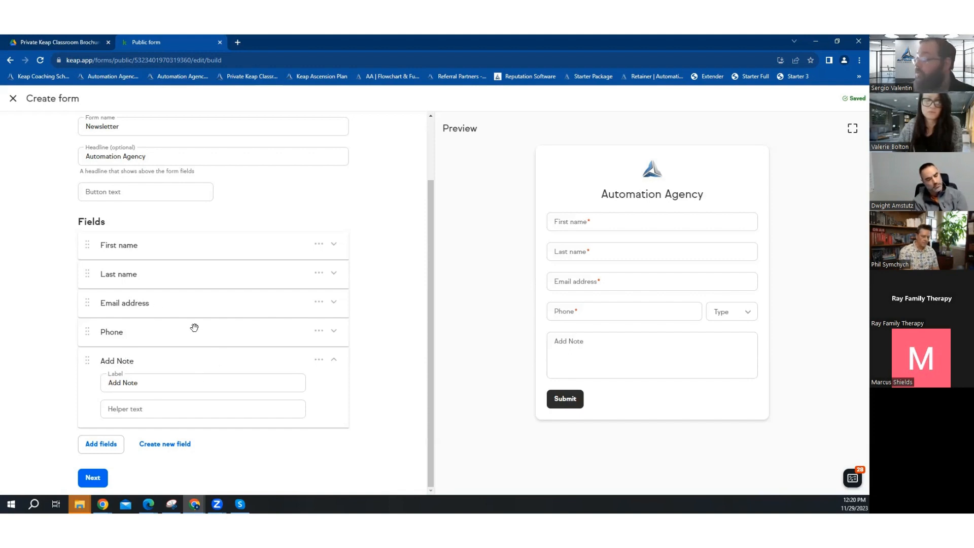
pyautogui.click(92, 477)
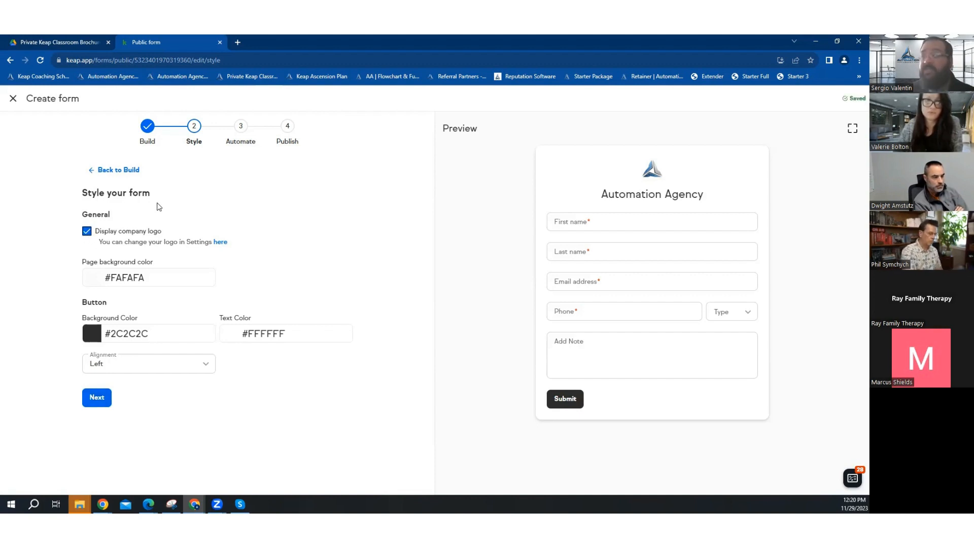
# Turn the company logo display off and back on, and set the page background color to red #E60808
pyautogui.click(89, 232)
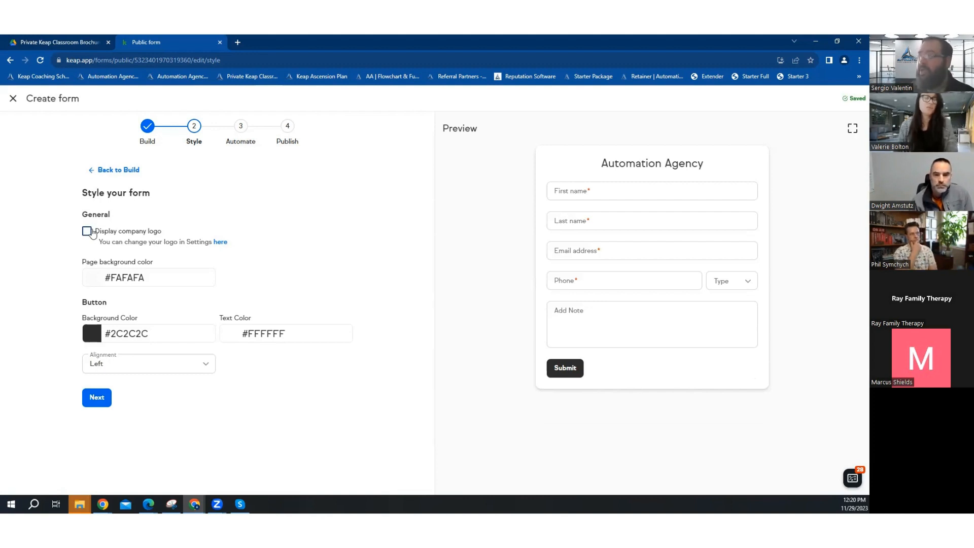
pyautogui.click(89, 231)
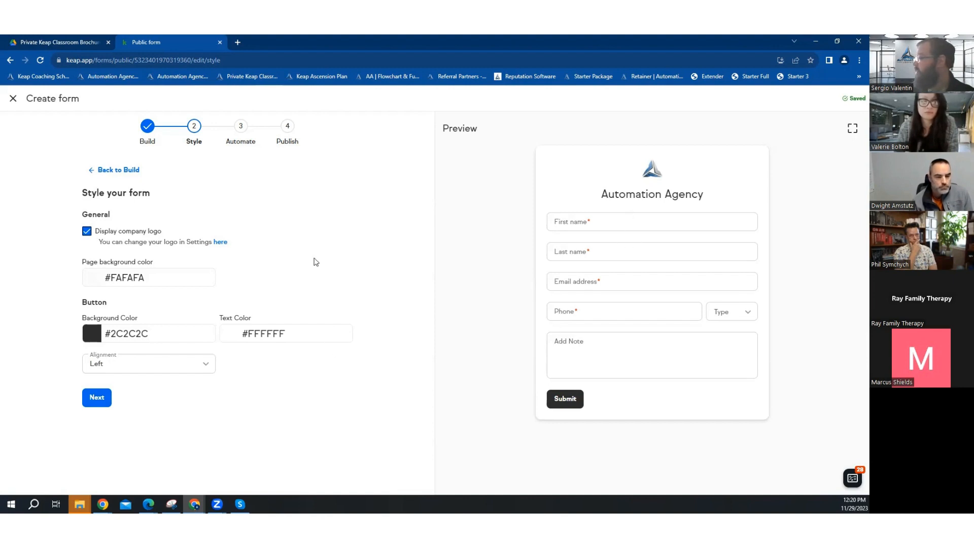
pyautogui.click(180, 275)
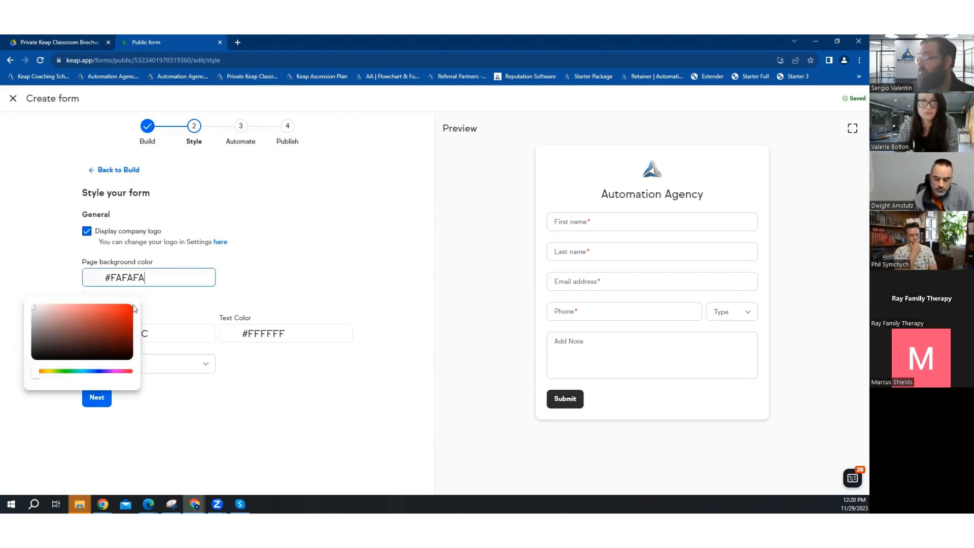
pyautogui.click(131, 311)
# Set the form button's text color to dark blue #191F8C
pyautogui.click(231, 338)
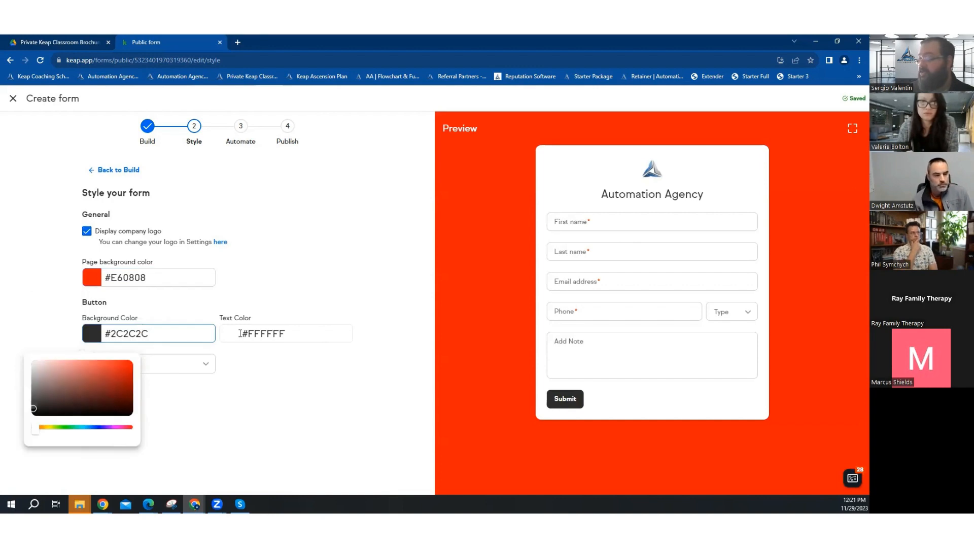
pyautogui.click(174, 397)
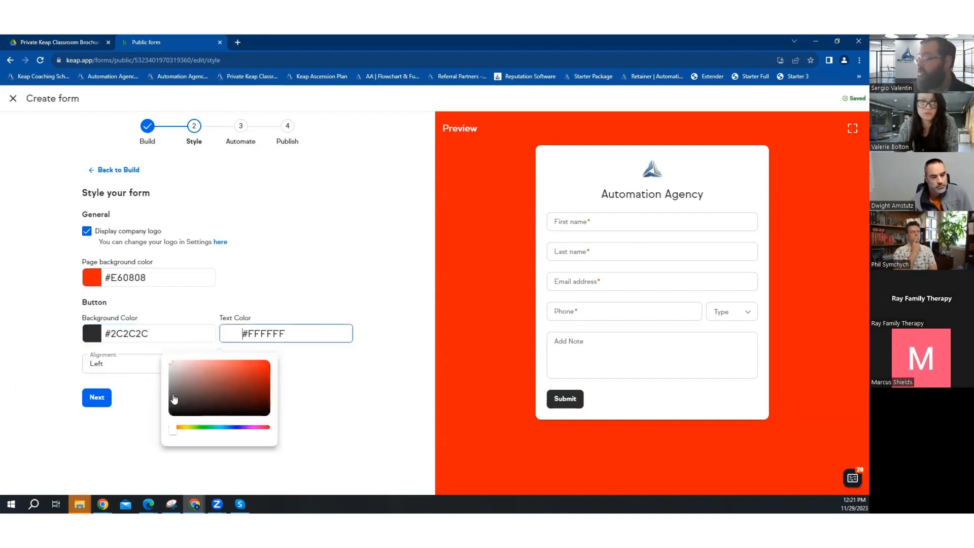
pyautogui.click(235, 384)
pyautogui.click(244, 376)
pyautogui.click(234, 427)
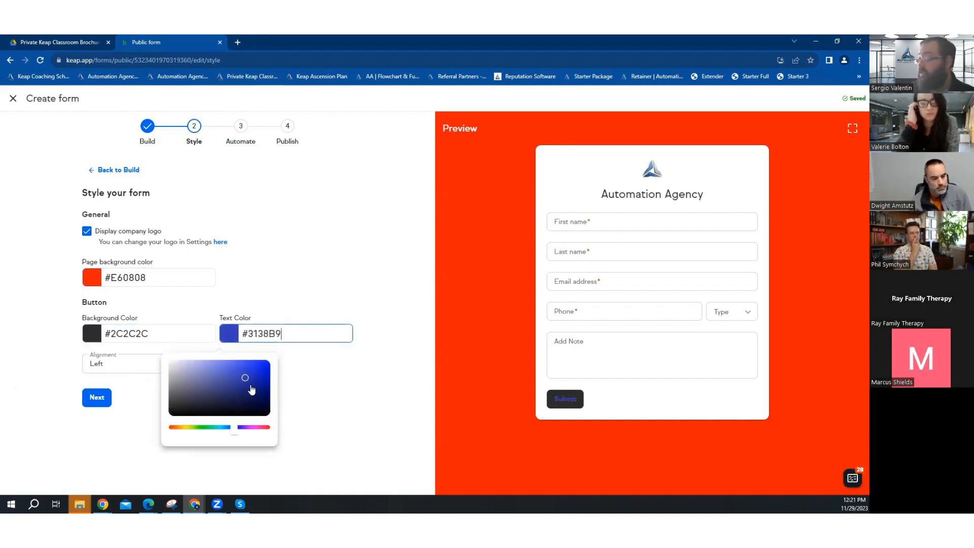
pyautogui.click(252, 389)
# Set the form button's background color to green #4FBD35
pyautogui.click(94, 335)
pyautogui.click(87, 404)
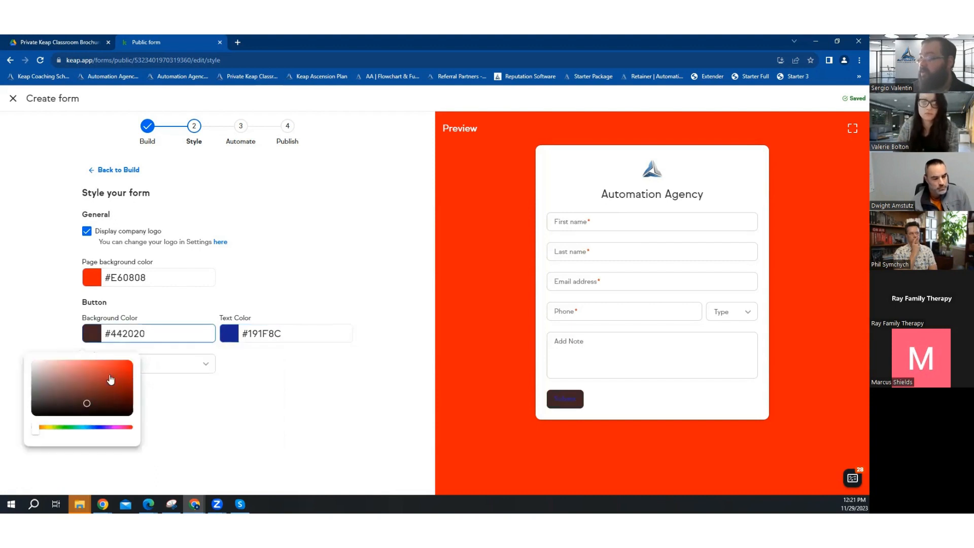
pyautogui.click(110, 380)
pyautogui.click(63, 427)
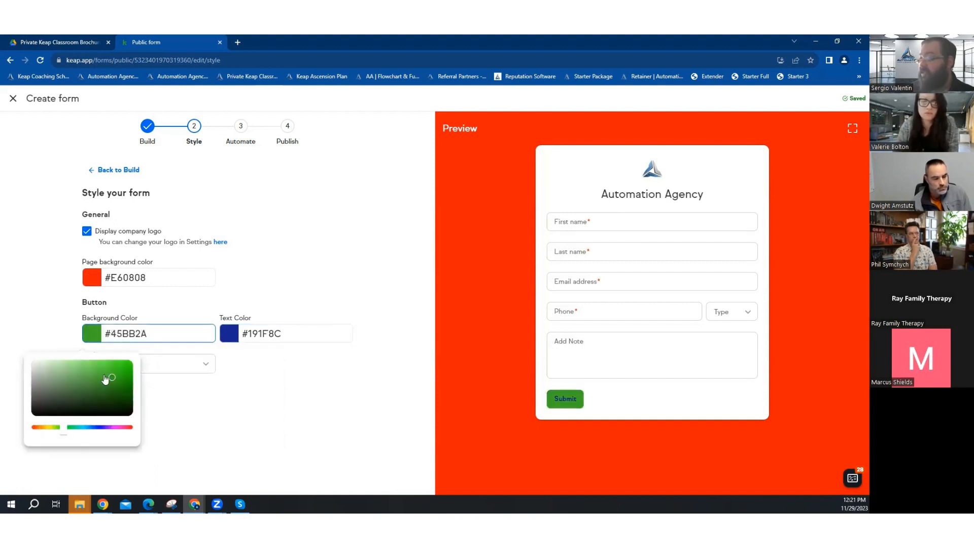
pyautogui.click(105, 379)
pyautogui.click(167, 388)
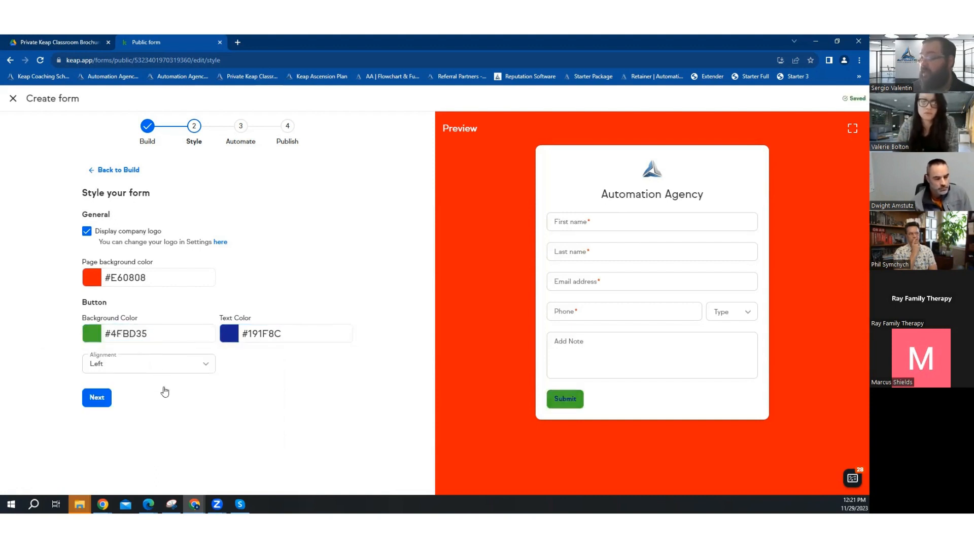
# Set the button alignment to Full width and continue to the Automate stage
pyautogui.click(163, 363)
pyautogui.click(172, 461)
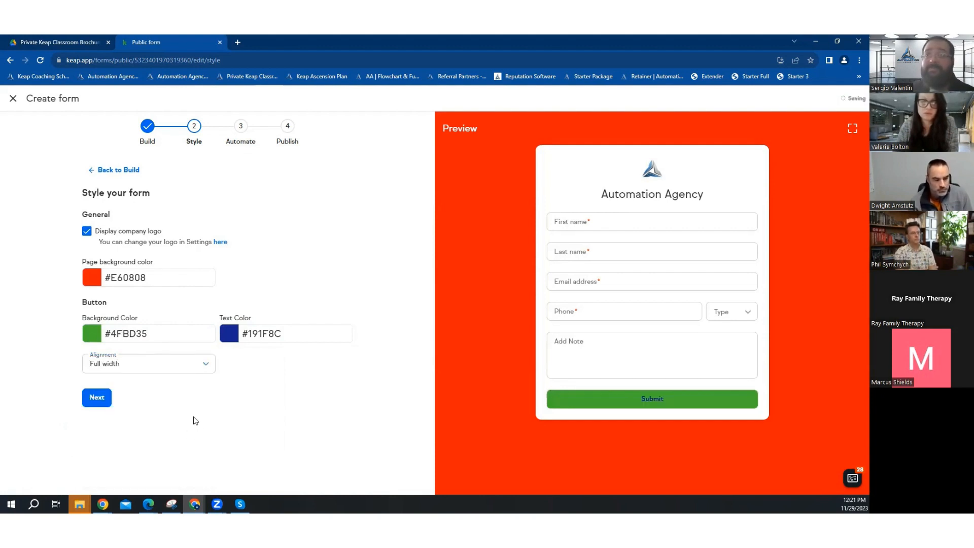
pyautogui.click(109, 402)
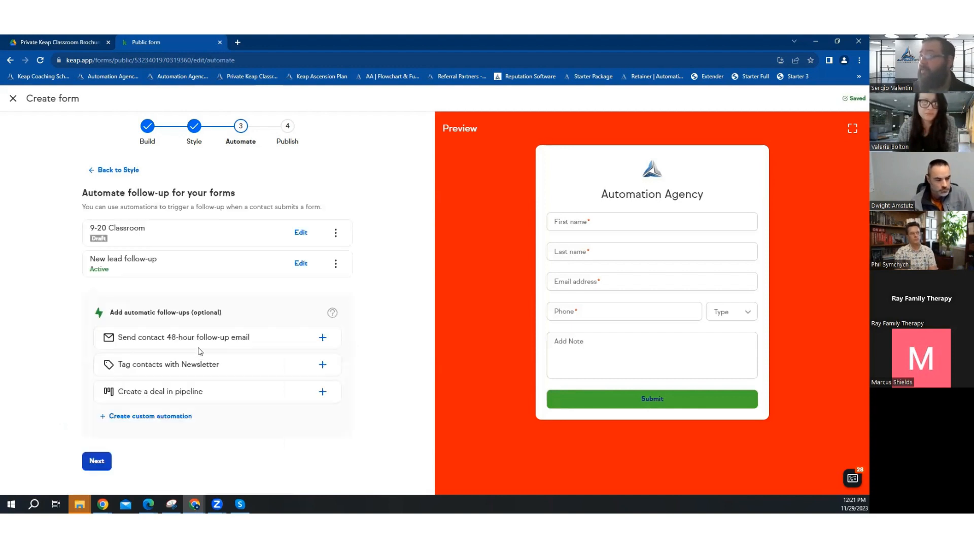